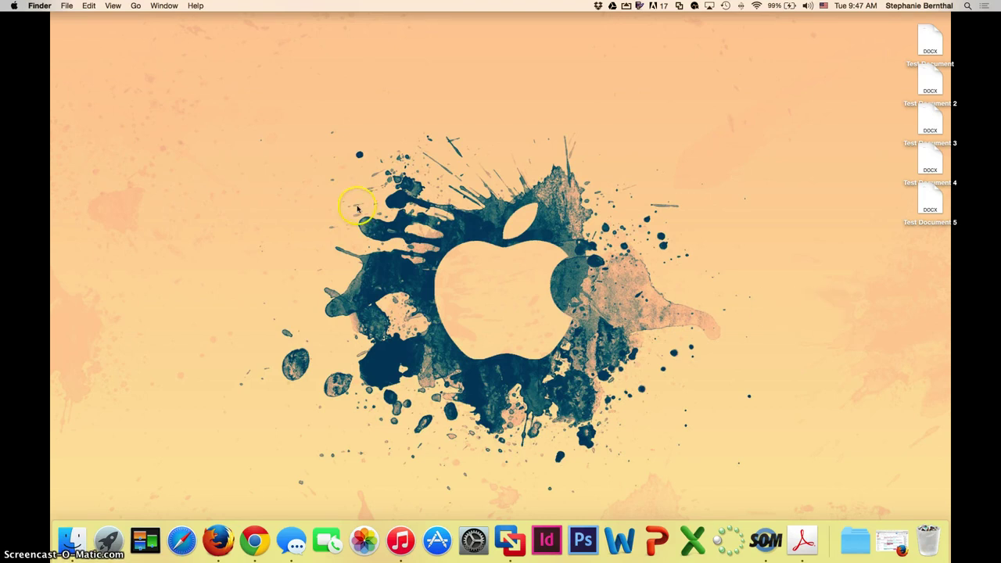
# Create a new folder named Test Folder on the desktop and place it just below the Test Document files
pyautogui.click(65, 8)
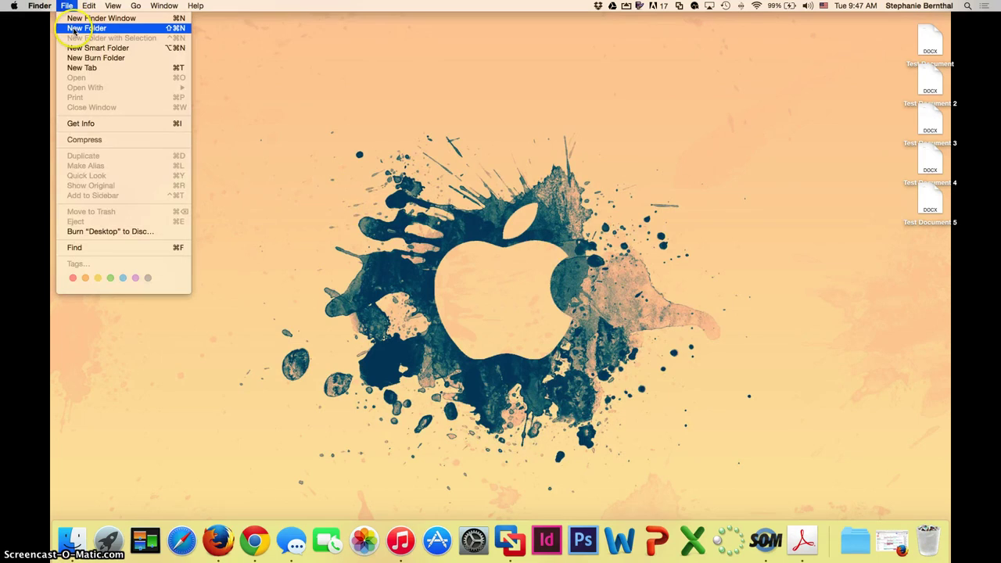
pyautogui.click(75, 30)
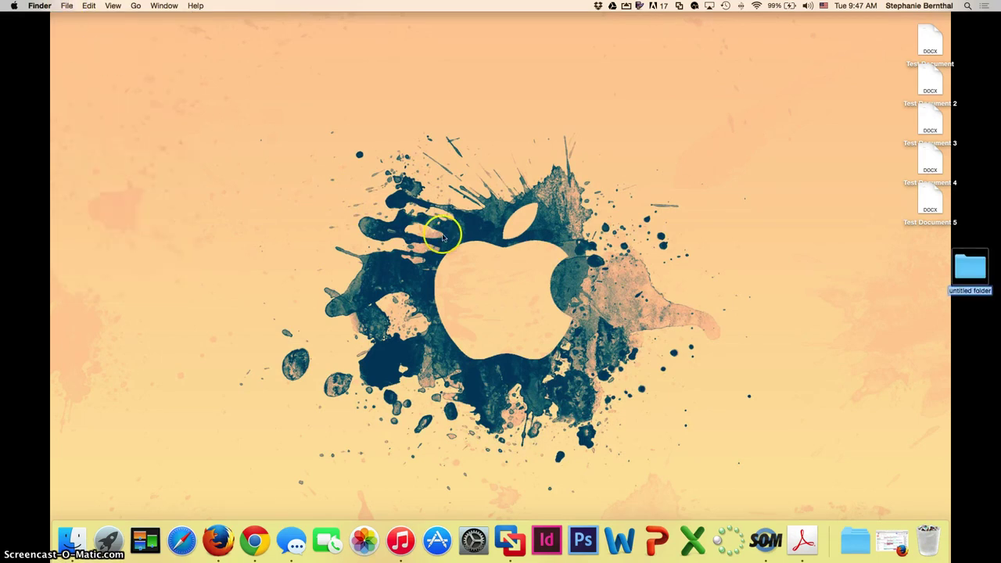
pyautogui.write('Test Folder')
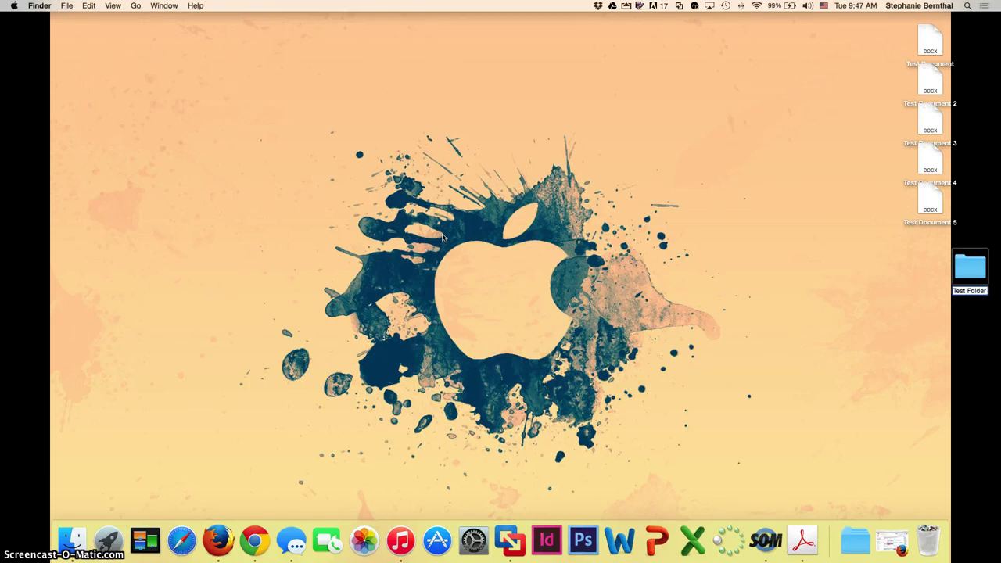
pyautogui.press('Return')
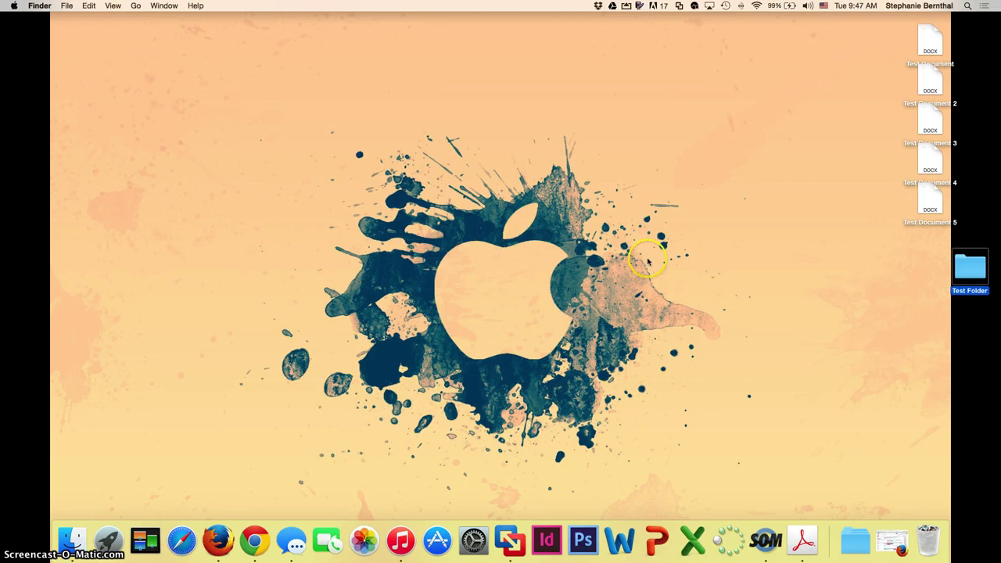
pyautogui.moveTo(967, 265); pyautogui.dragTo(883, 260)
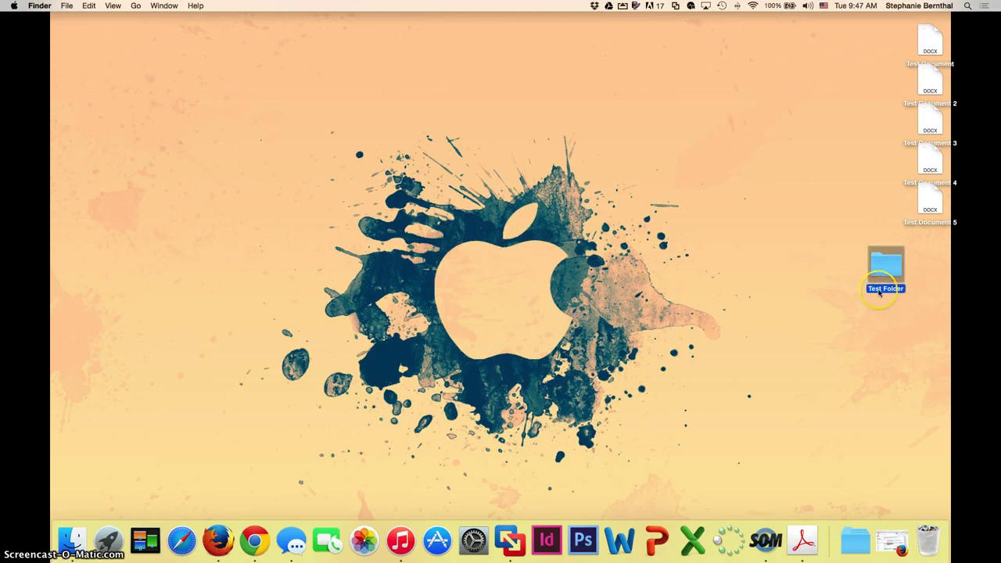
# Rename the new desktop folder by re-entering the name Test Folder
pyautogui.click(879, 291)
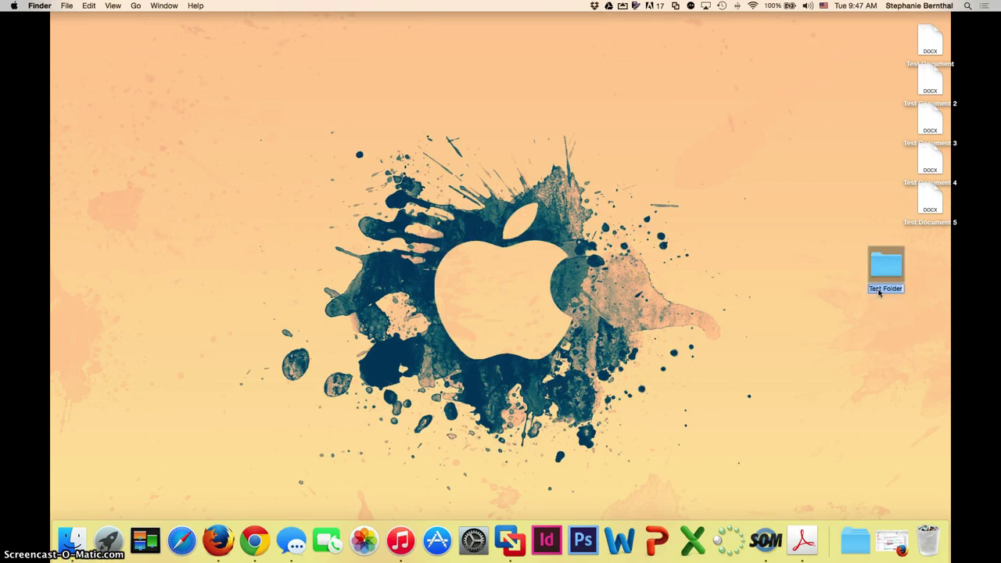
pyautogui.press('BackSpace')
pyautogui.write('Test Folder')
pyautogui.press('Return')
pyautogui.click(849, 376)
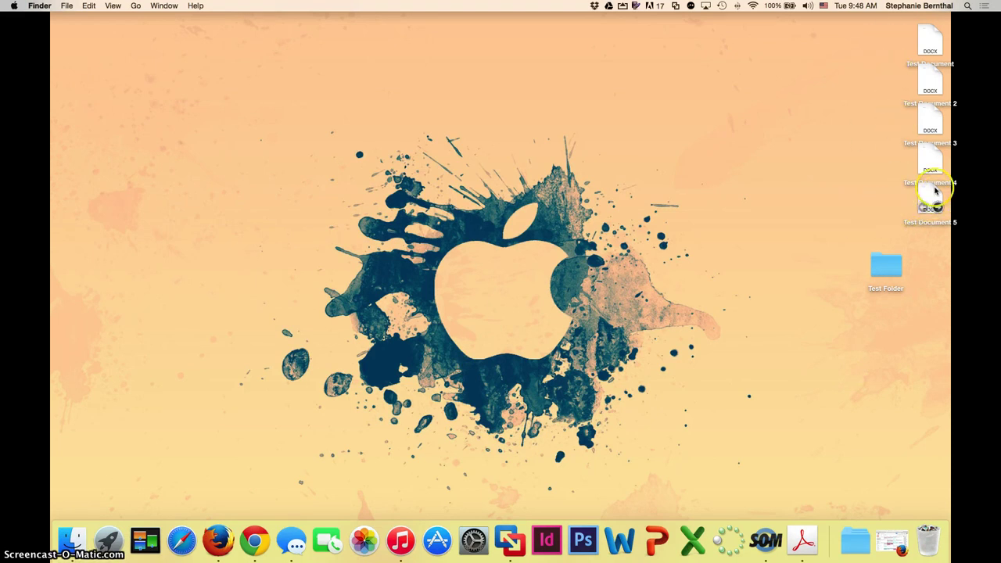
# Move Test Document 5 from the desktop into Test Folder
pyautogui.moveTo(932, 202); pyautogui.dragTo(896, 266)
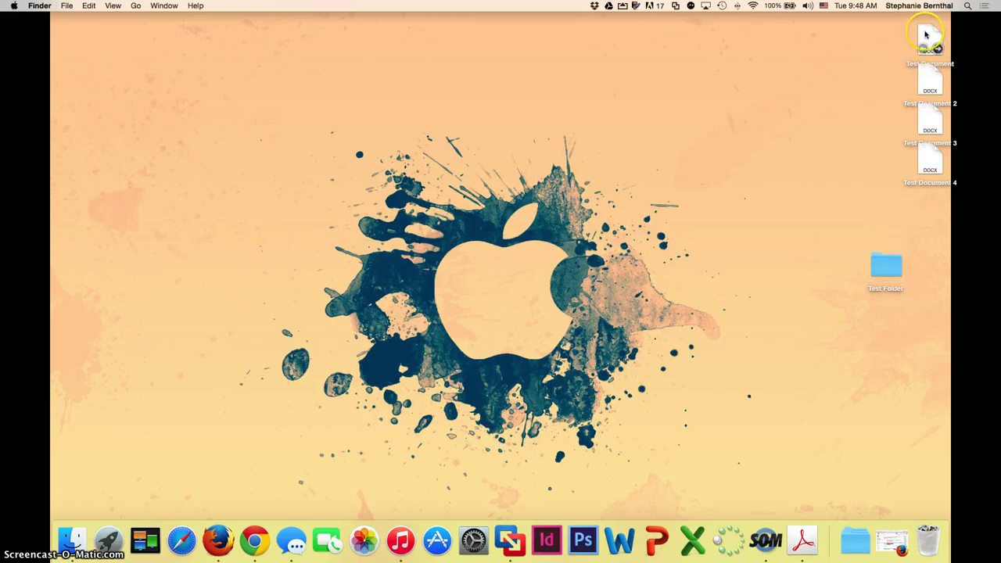
pyautogui.click(884, 21)
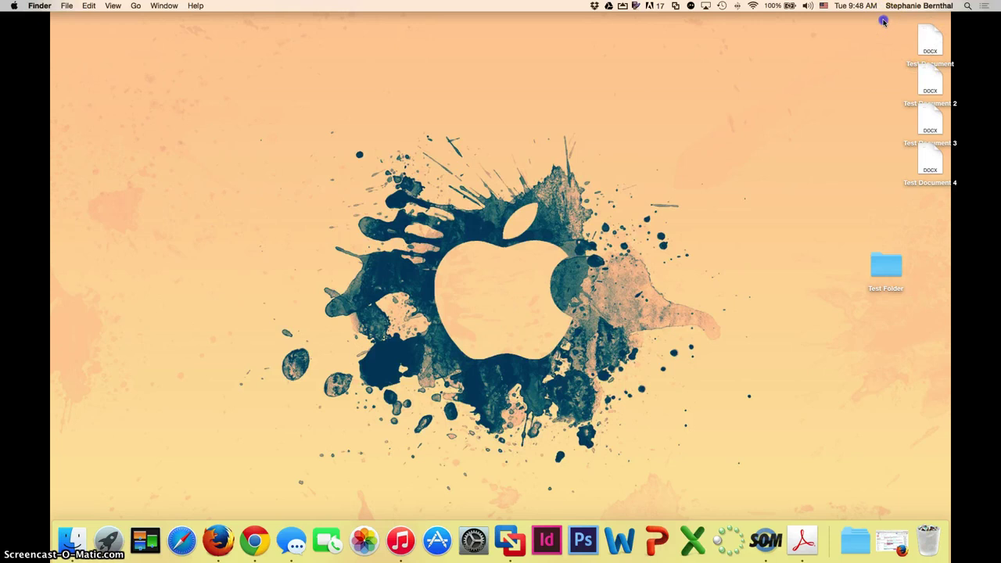
pyautogui.moveTo(889, 50); pyautogui.dragTo(952, 213)
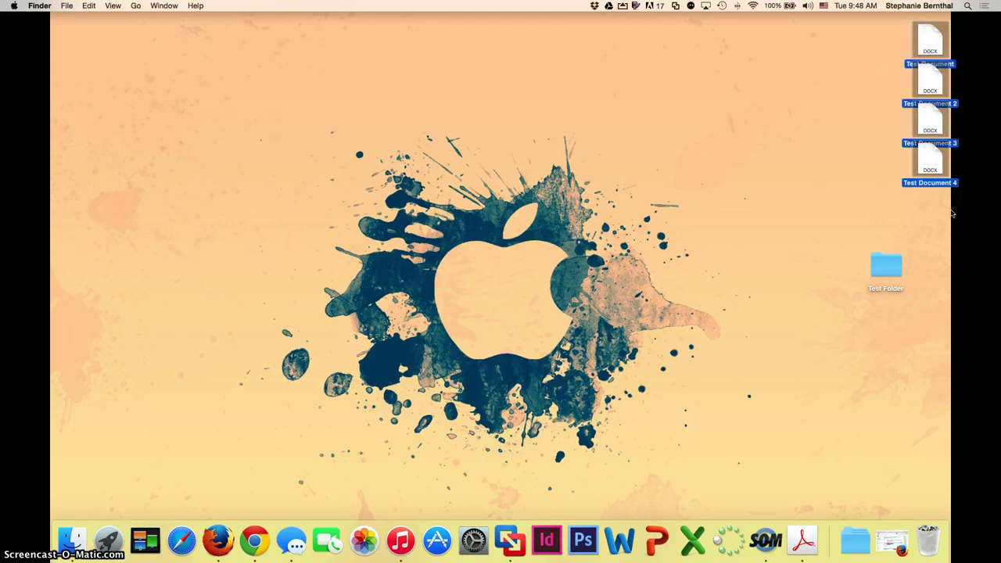
pyautogui.click(953, 213)
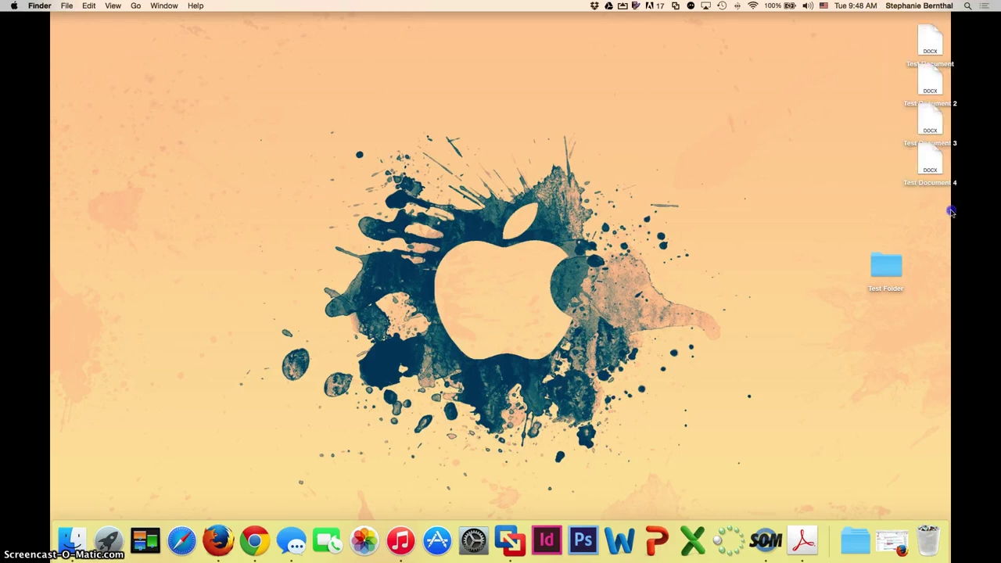
# Move Test Document and Test Documents 2, 3 and 4 together into the desktop's Test Folder, and open that folder
pyautogui.click(931, 34)
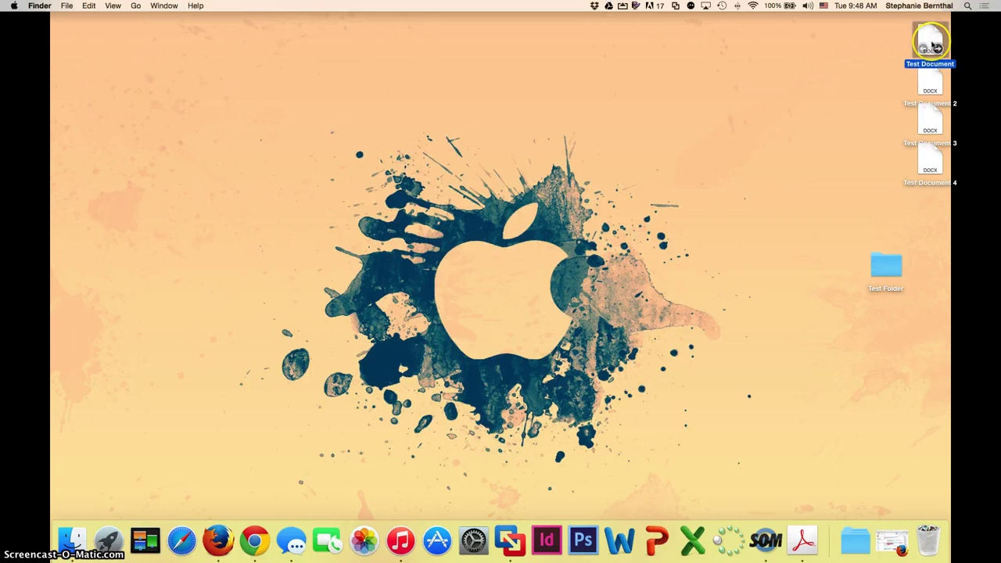
pyautogui.keyDown('super'); pyautogui.click(929, 80); pyautogui.keyUp('super')
pyautogui.keyDown('super'); pyautogui.click(934, 119); pyautogui.keyUp('super')
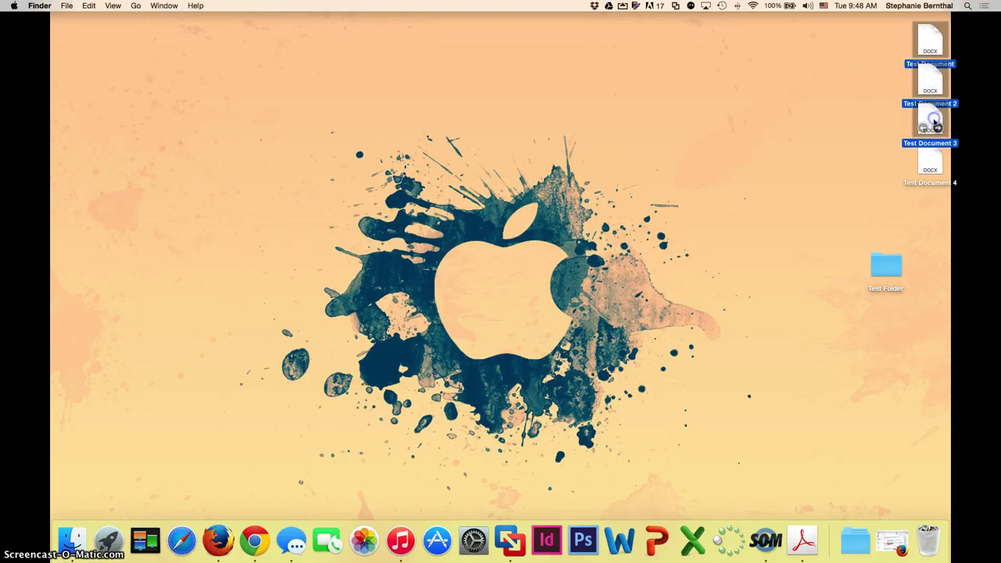
pyautogui.keyDown('super'); pyautogui.click(930, 160); pyautogui.keyUp('super')
pyautogui.moveTo(931, 40); pyautogui.dragTo(889, 267)
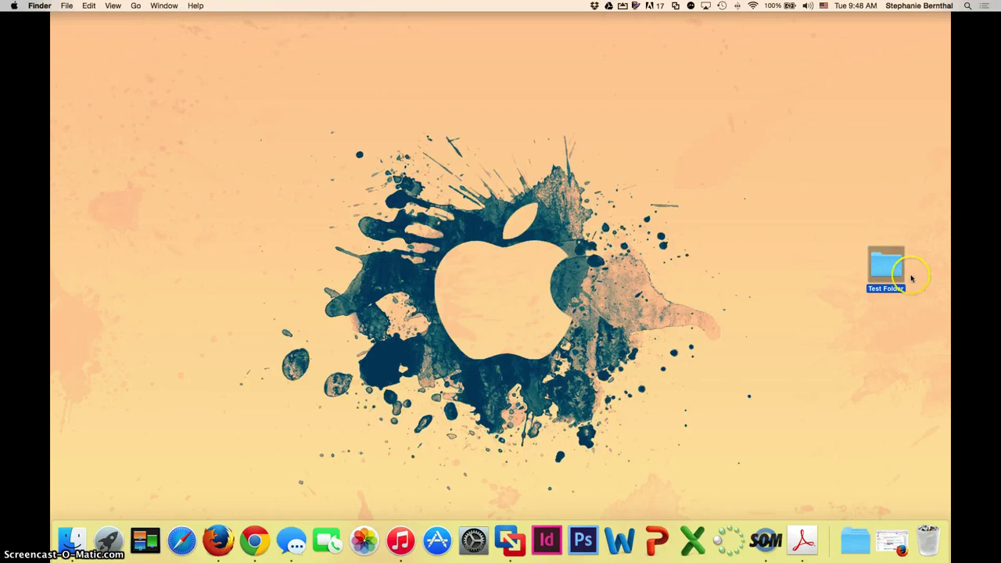
pyautogui.doubleClick(886, 269)
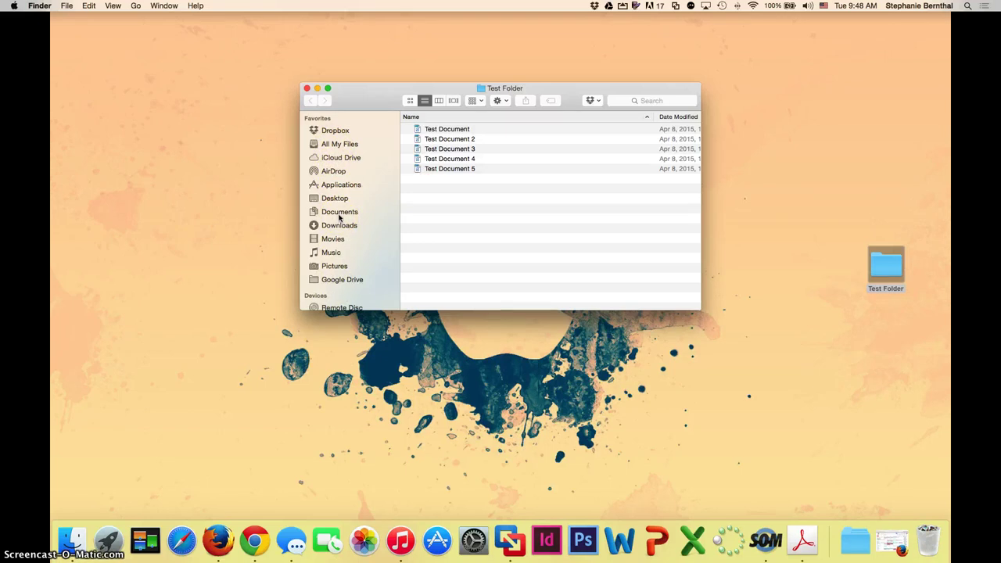
# Create a new folder named Test Folder inside the Documents folder
pyautogui.click(339, 213)
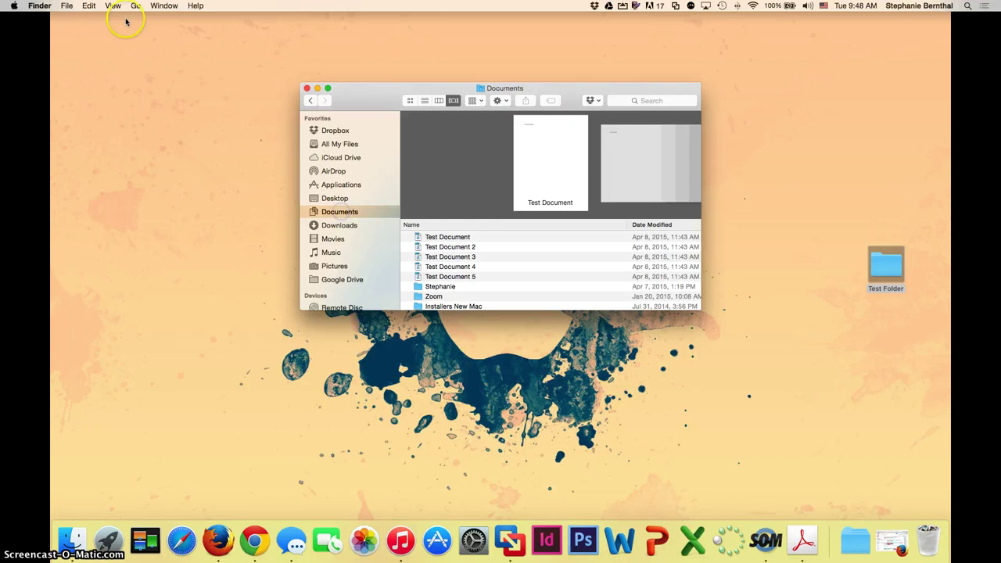
pyautogui.click(67, 7)
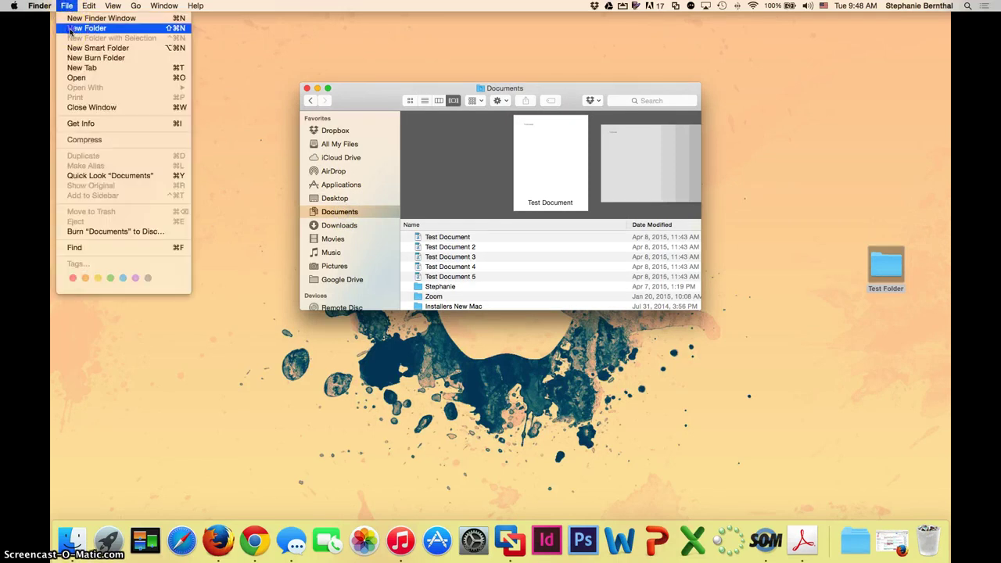
pyautogui.click(71, 28)
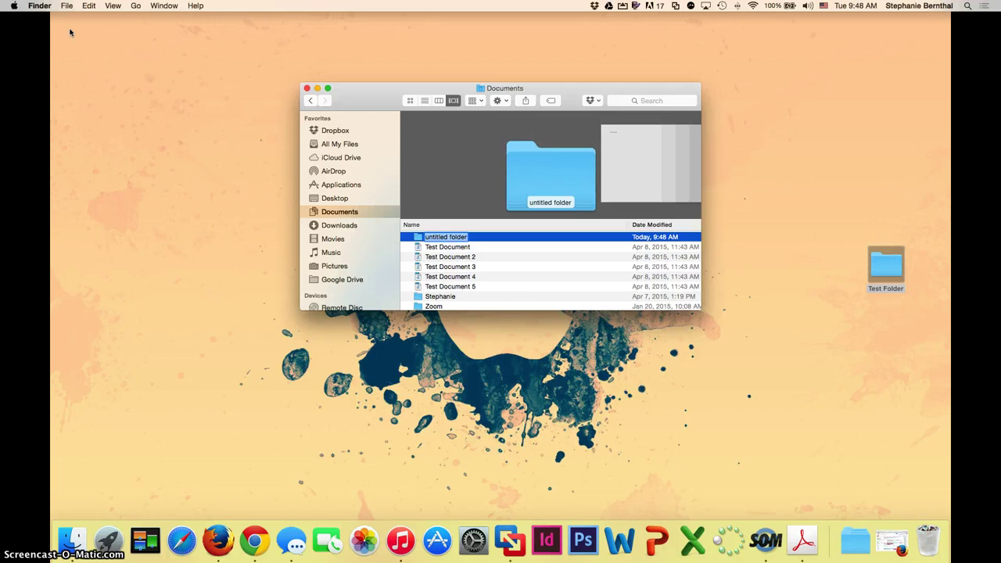
pyautogui.write('Test Folder')
pyautogui.press('Return')
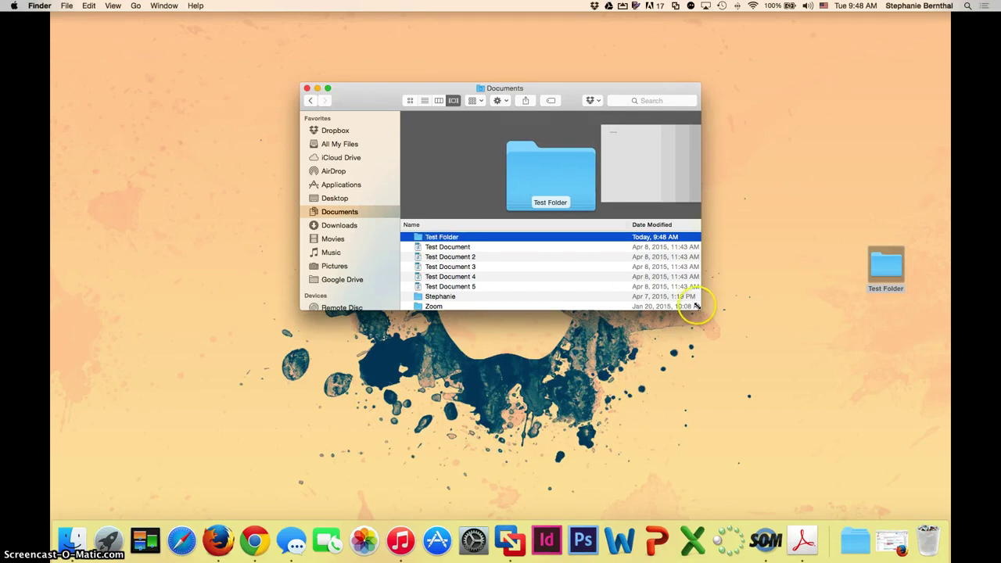
# Enlarge the Documents window and move the file Test Document into the Test Folder listed there
pyautogui.moveTo(699, 310); pyautogui.dragTo(827, 472)
pyautogui.moveTo(446, 247); pyautogui.dragTo(459, 241)
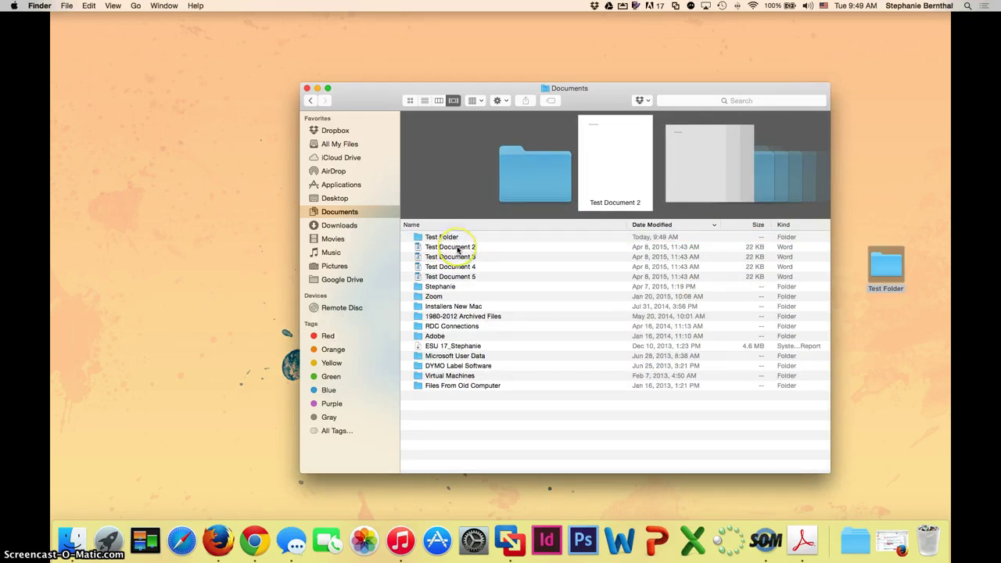
# Move Test Documents 2 through 5 together into the Test Folder in Documents, and open that folder
pyautogui.click(458, 247)
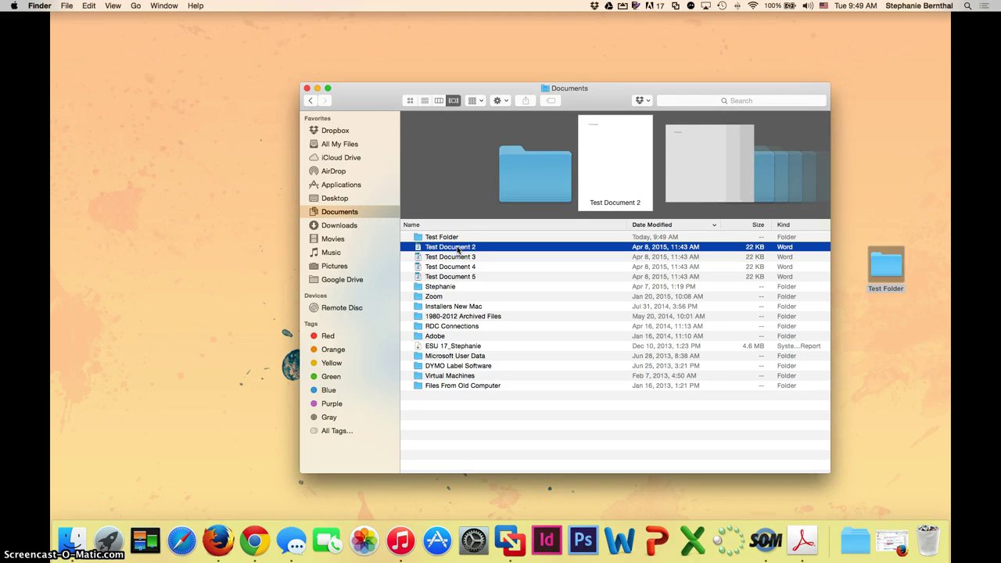
pyautogui.keyDown('super'); pyautogui.click(453, 267); pyautogui.keyUp('super')
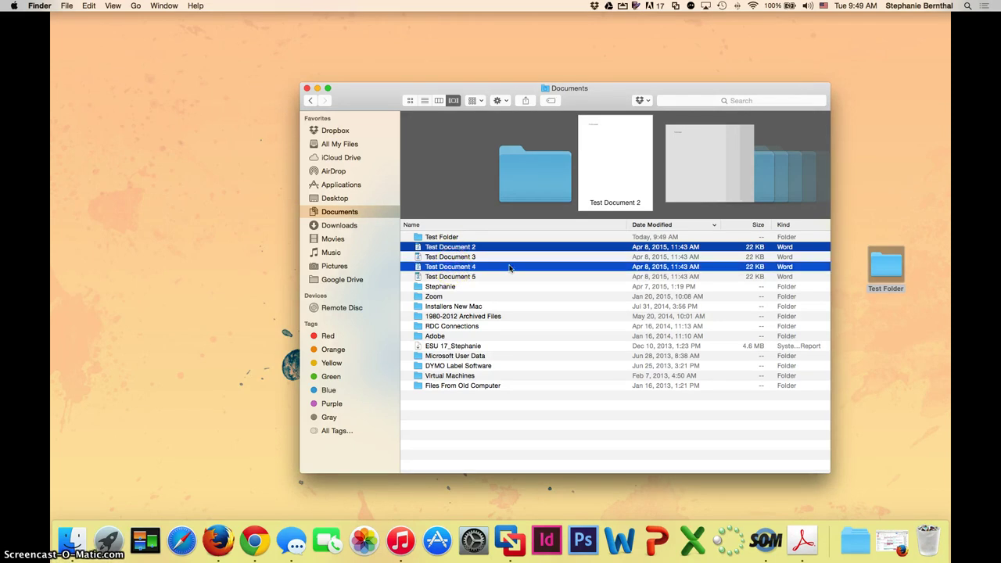
pyautogui.click(454, 250)
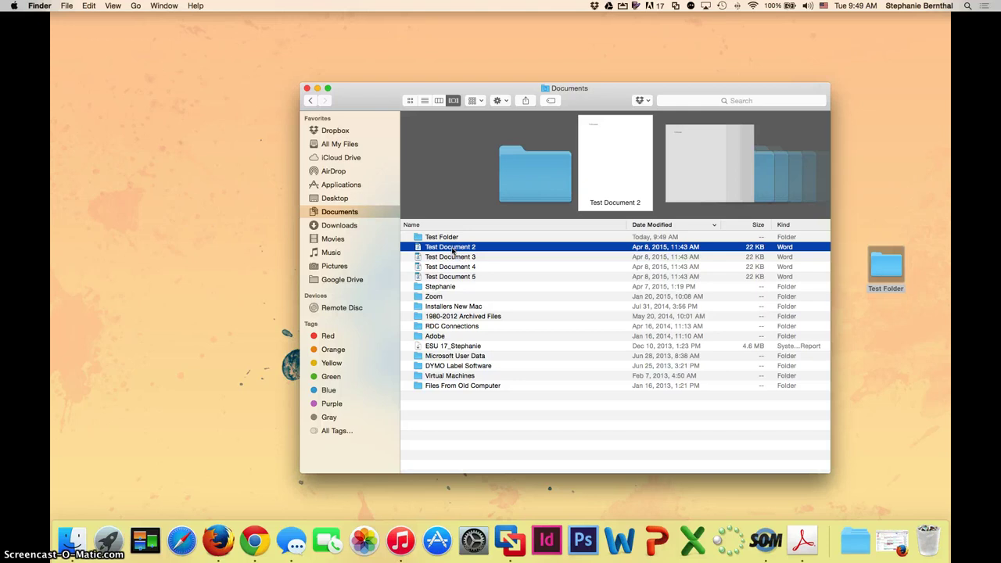
pyautogui.keyDown('shift'); pyautogui.click(448, 280); pyautogui.keyUp('shift')
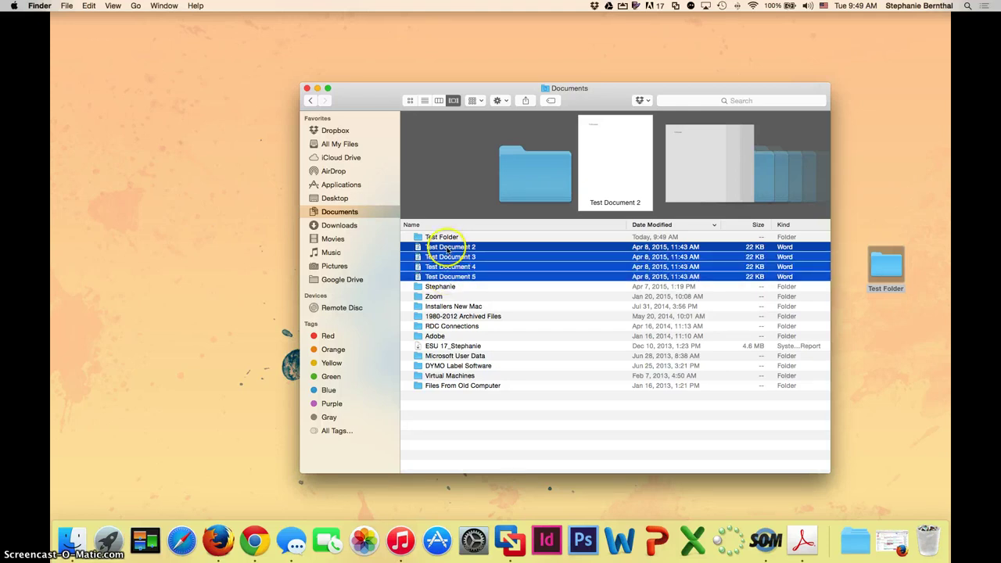
pyautogui.moveTo(448, 247); pyautogui.dragTo(448, 239)
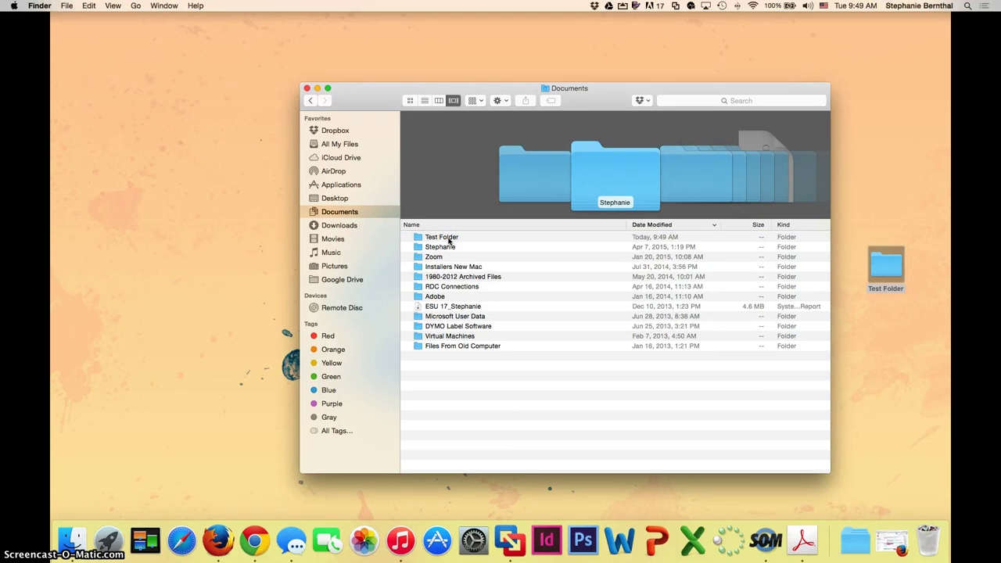
pyautogui.doubleClick(449, 238)
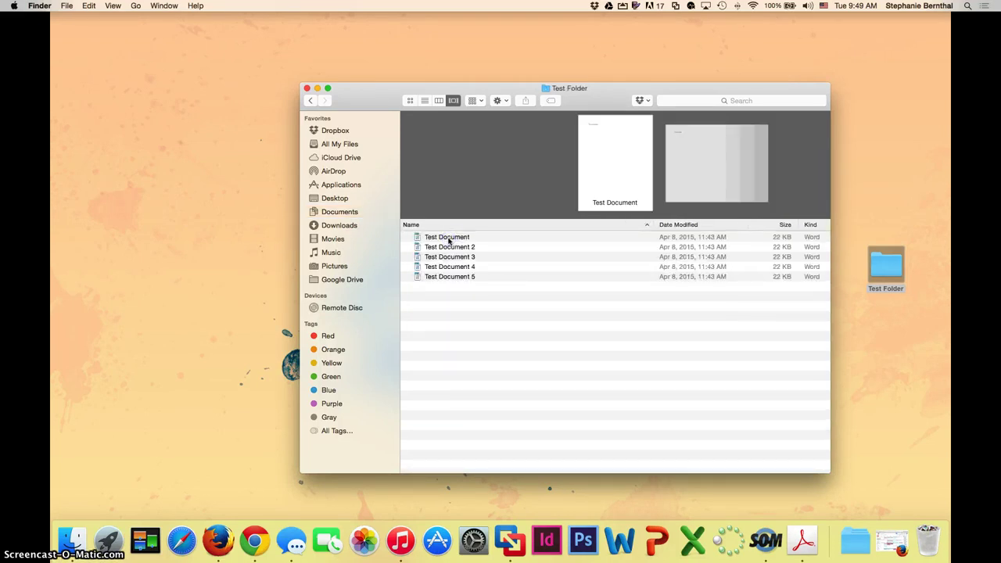
pyautogui.click(447, 238)
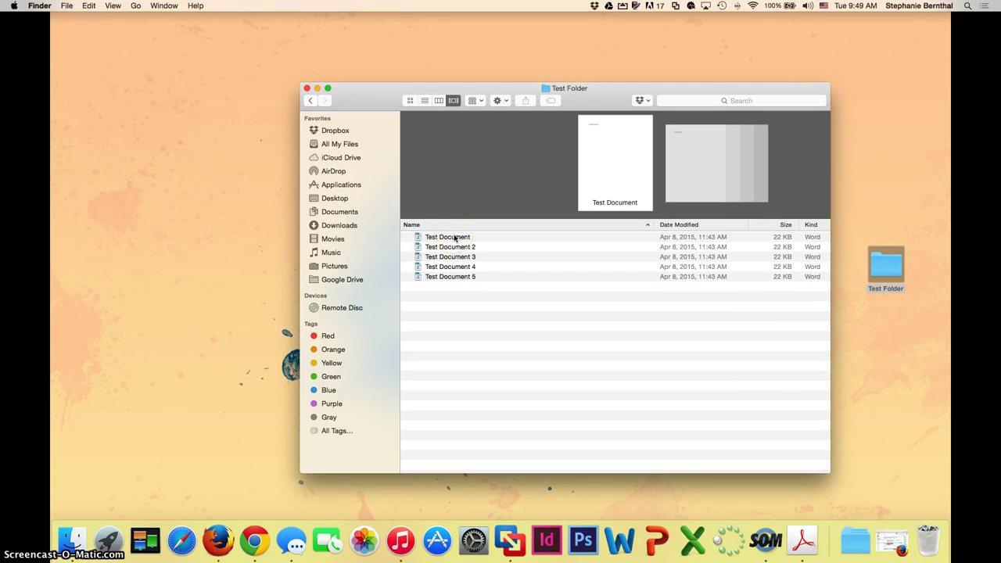
# Move Test Document from the Documents Test Folder to the desktop's Test Folder, keeping both copies
pyautogui.moveTo(592, 101); pyautogui.dragTo(547, 74)
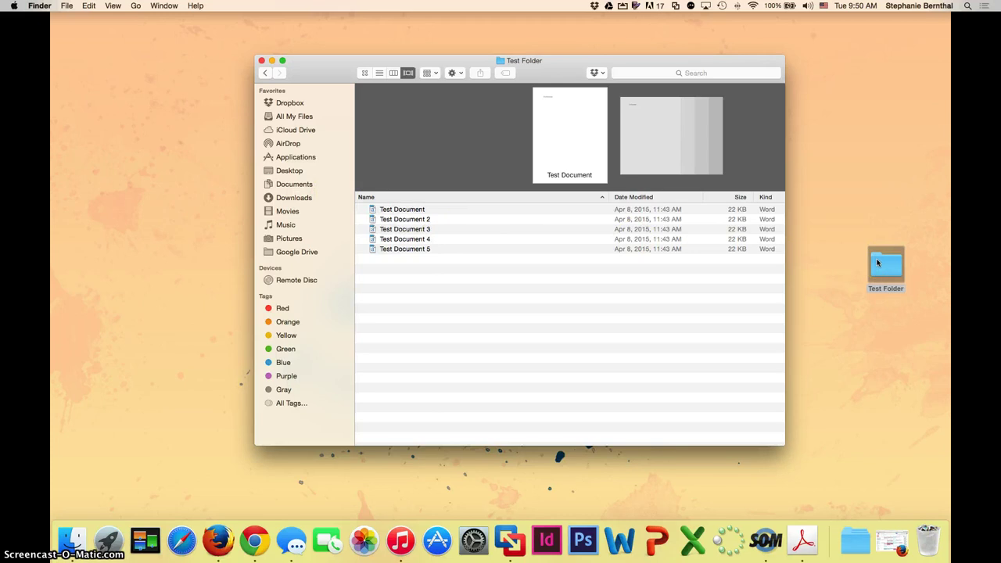
pyautogui.click(394, 210)
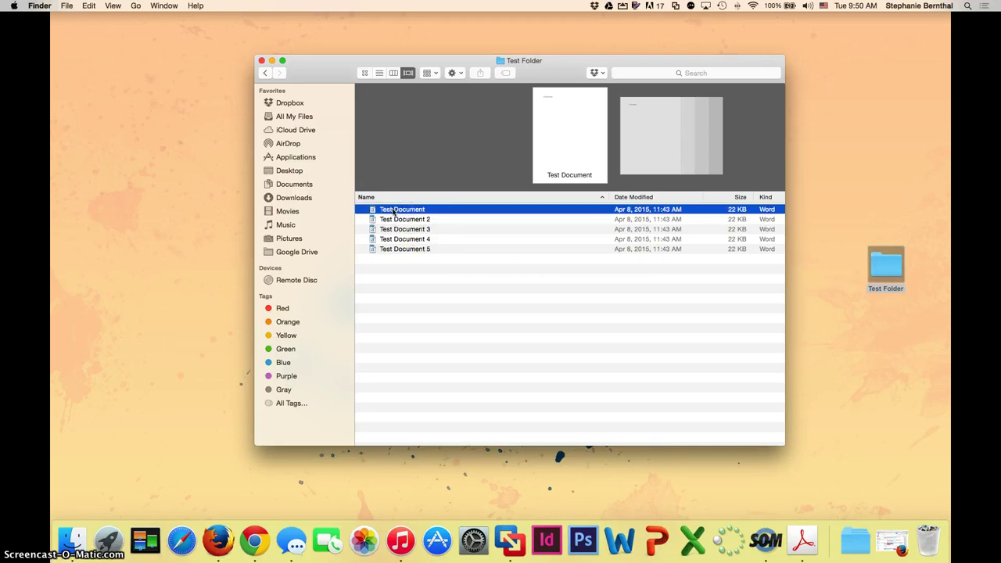
pyautogui.moveTo(394, 210); pyautogui.dragTo(885, 272)
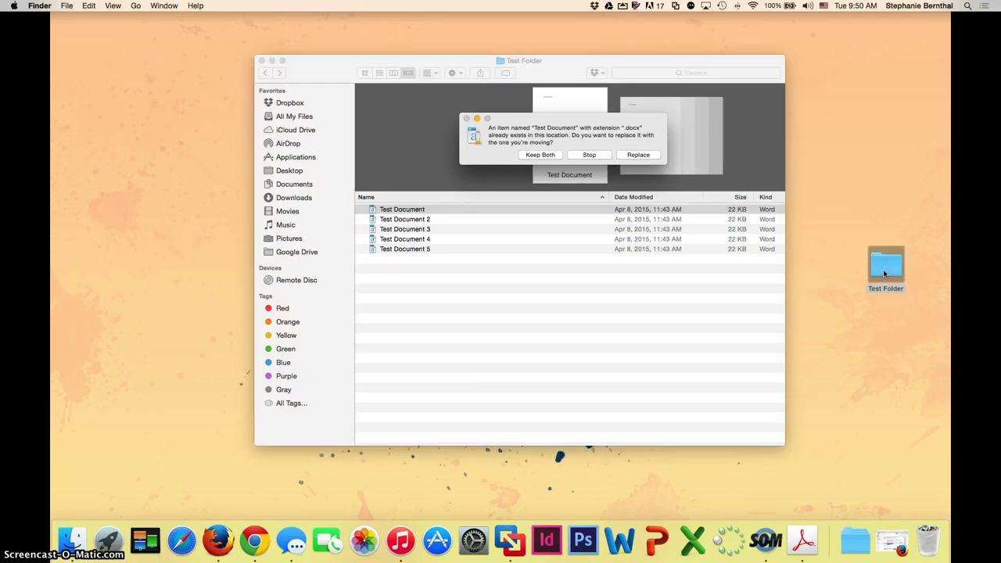
pyautogui.click(540, 155)
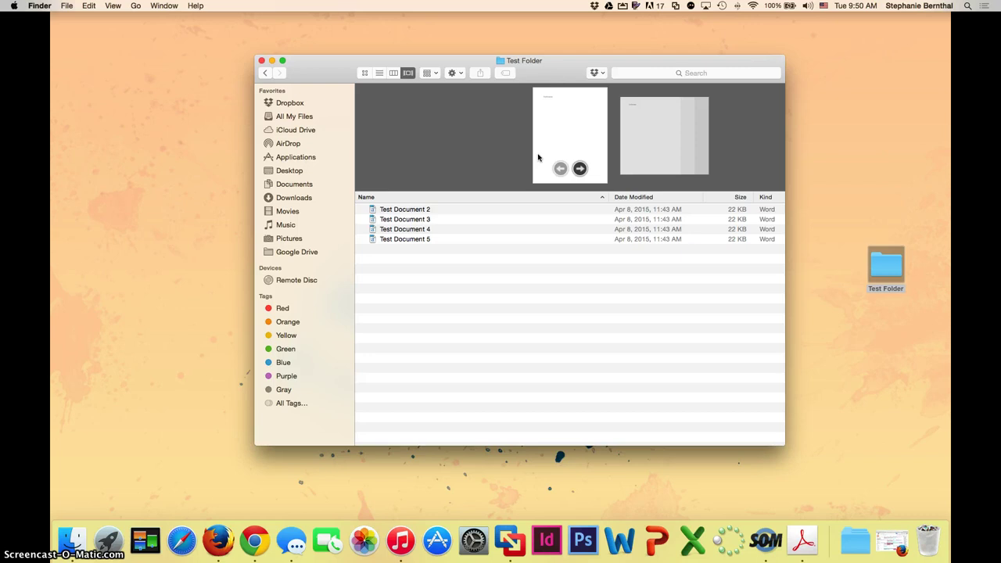
# Move the desktop's Test Folder into the Test Folder in Documents, and check the Documents folder before returning to it
pyautogui.moveTo(574, 170); pyautogui.dragTo(888, 268)
pyautogui.moveTo(887, 267); pyautogui.dragTo(439, 275)
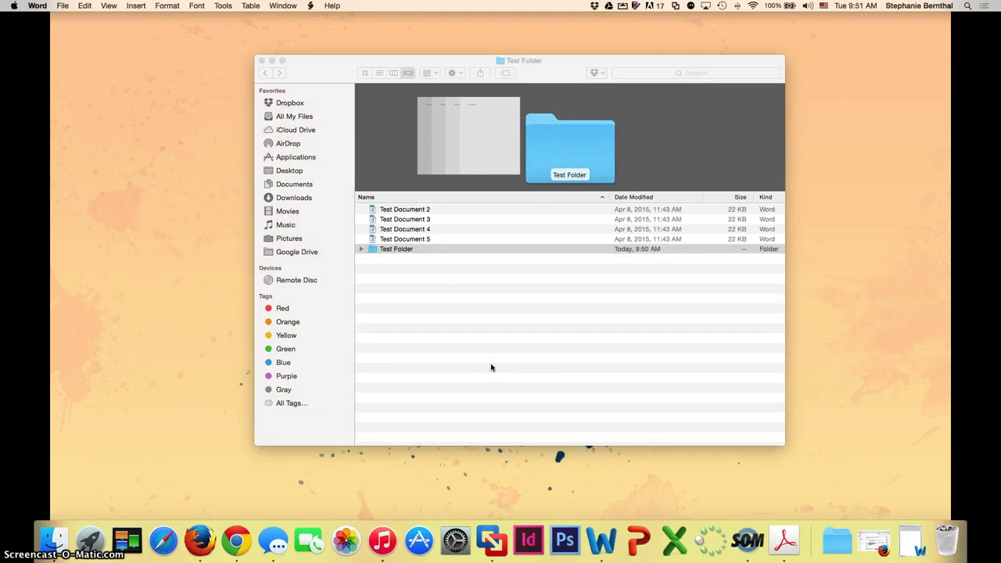
pyautogui.click(494, 367)
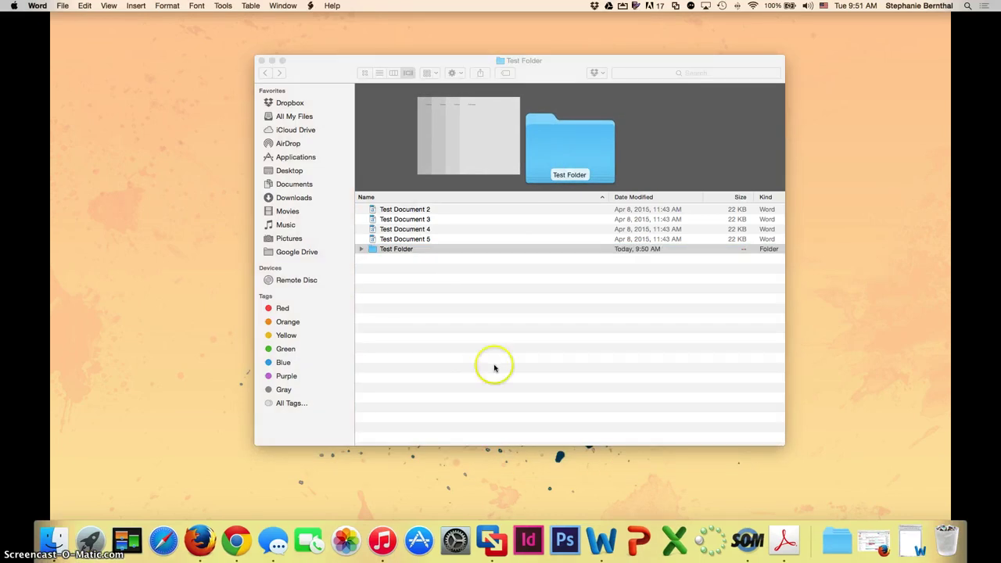
pyautogui.click(264, 73)
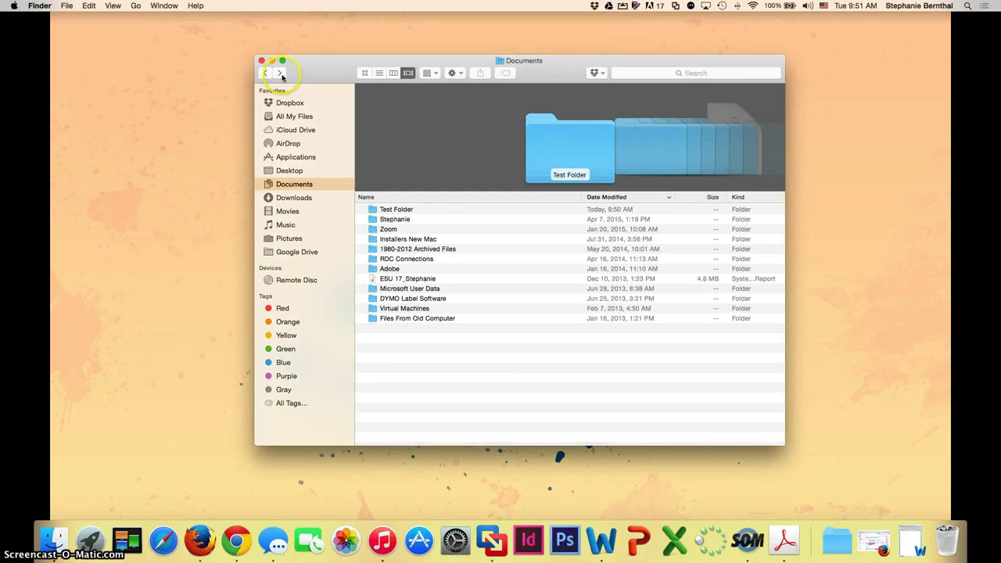
pyautogui.click(281, 74)
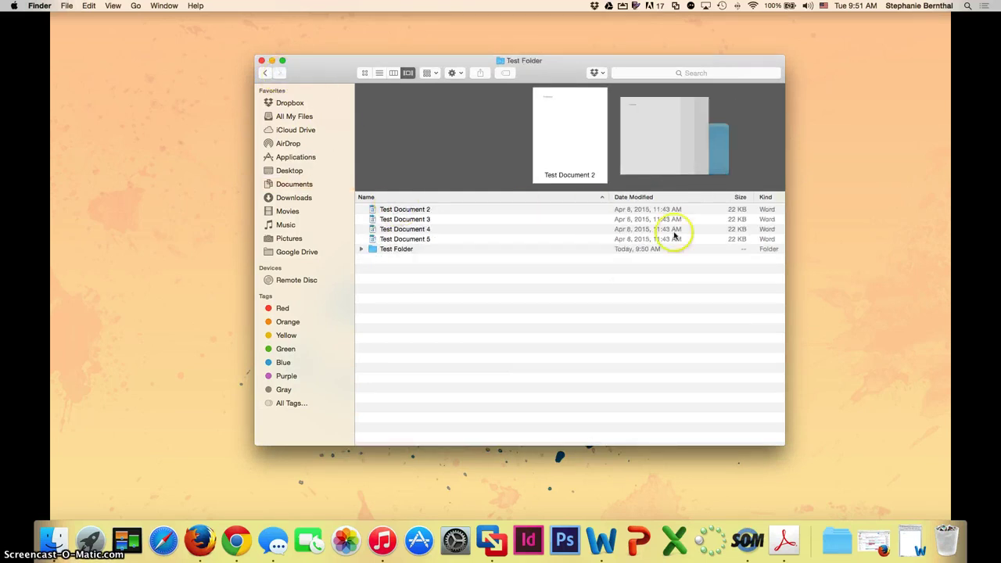
# Widen and reposition the Test Folder window to show more columns, and sort its contents by name in descending order
pyautogui.moveTo(784, 270); pyautogui.dragTo(945, 262)
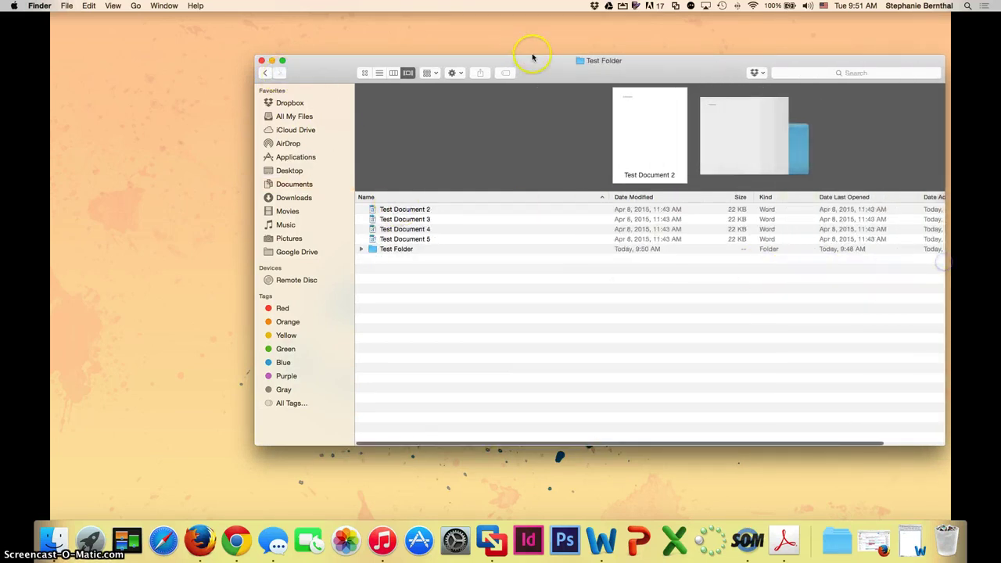
pyautogui.moveTo(533, 57); pyautogui.dragTo(389, 44)
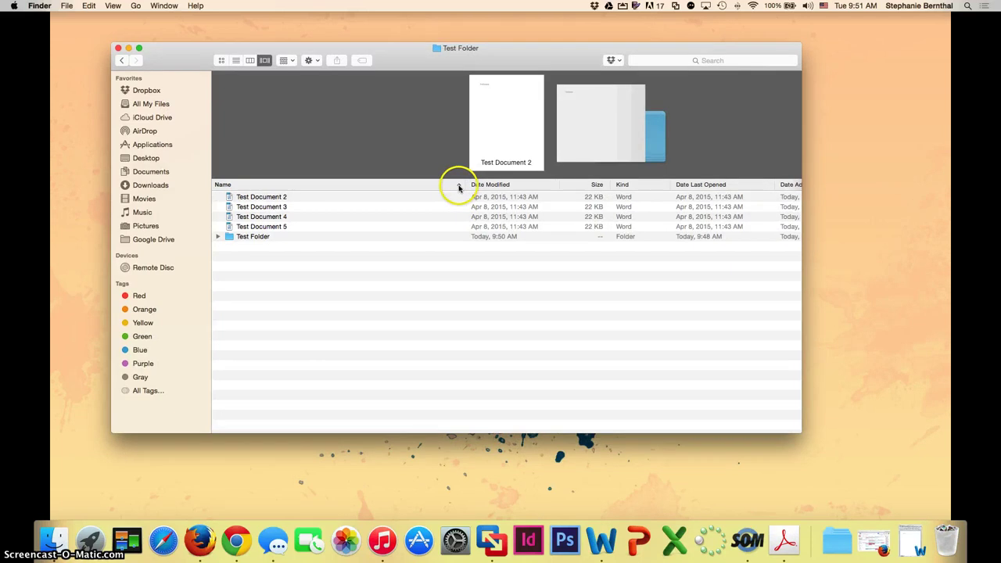
pyautogui.click(459, 185)
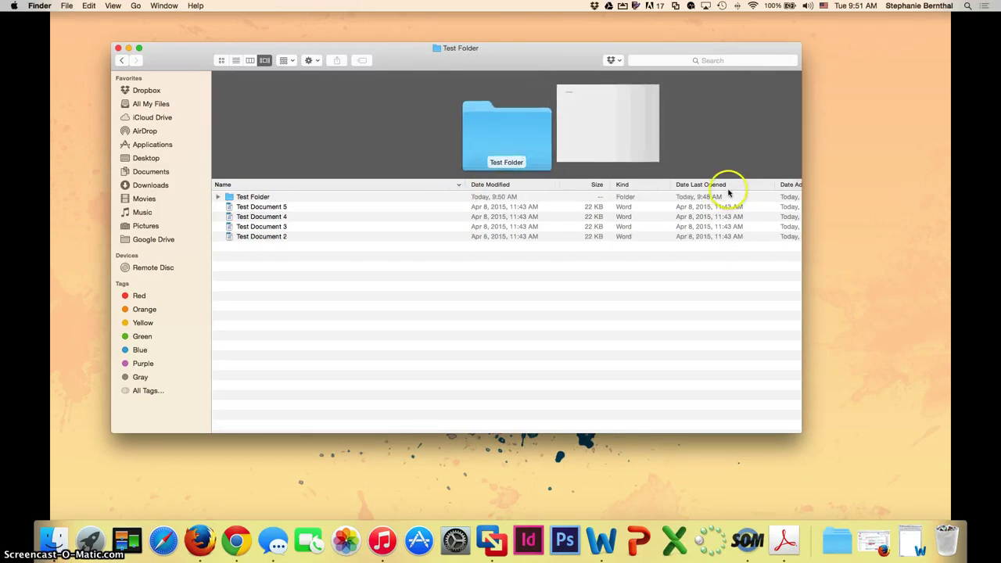
pyautogui.click(536, 187)
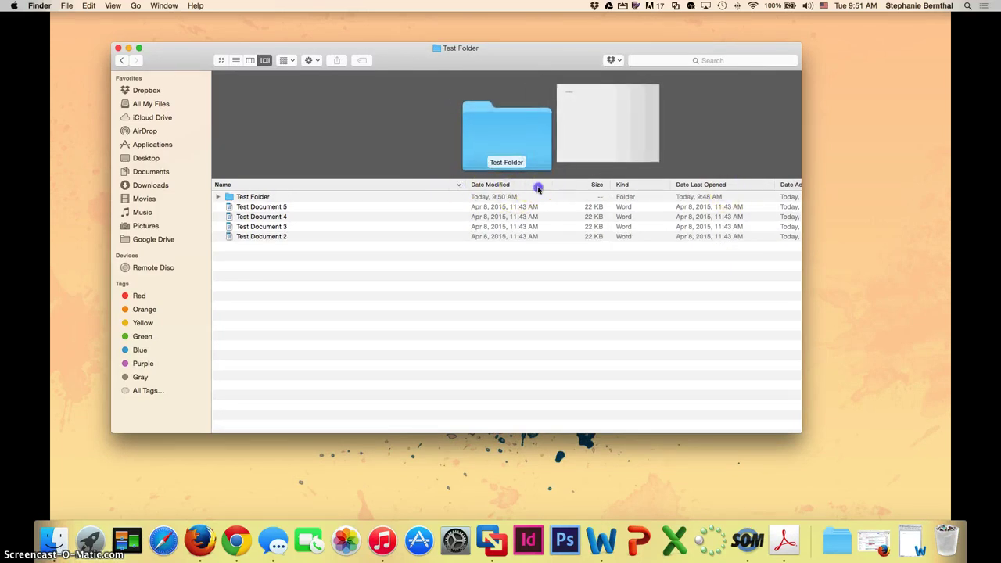
pyautogui.click(597, 188)
pyautogui.click(416, 190)
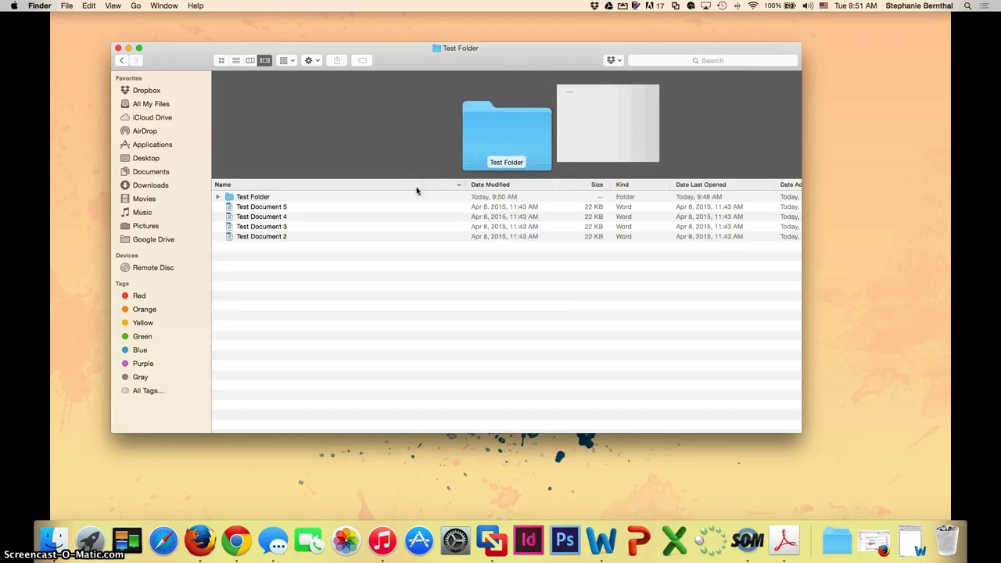
# Return to the Documents folder, and restore the minimized Word document, placing its window in front of the Documents listing
pyautogui.click(119, 61)
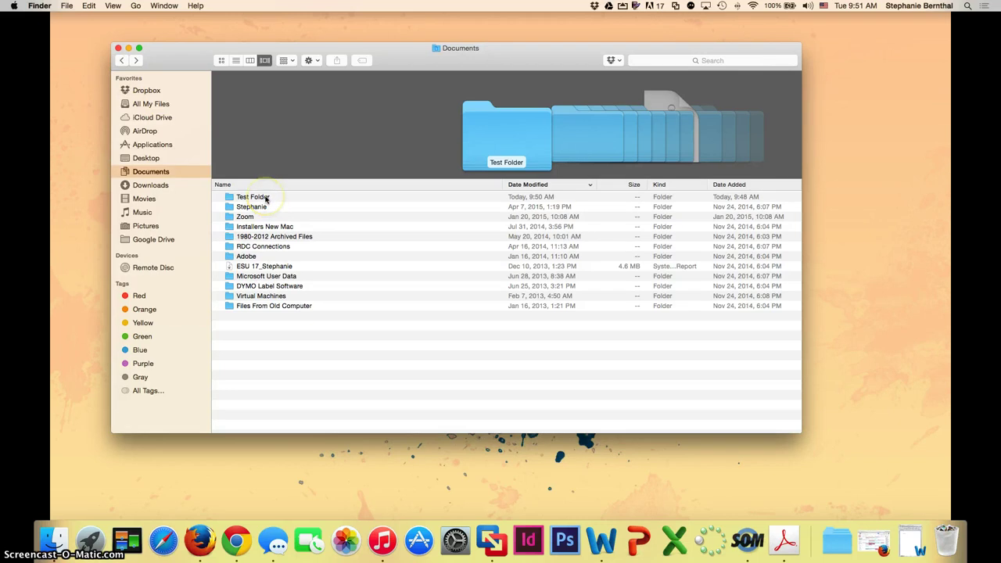
pyautogui.click(265, 199)
pyautogui.click(911, 539)
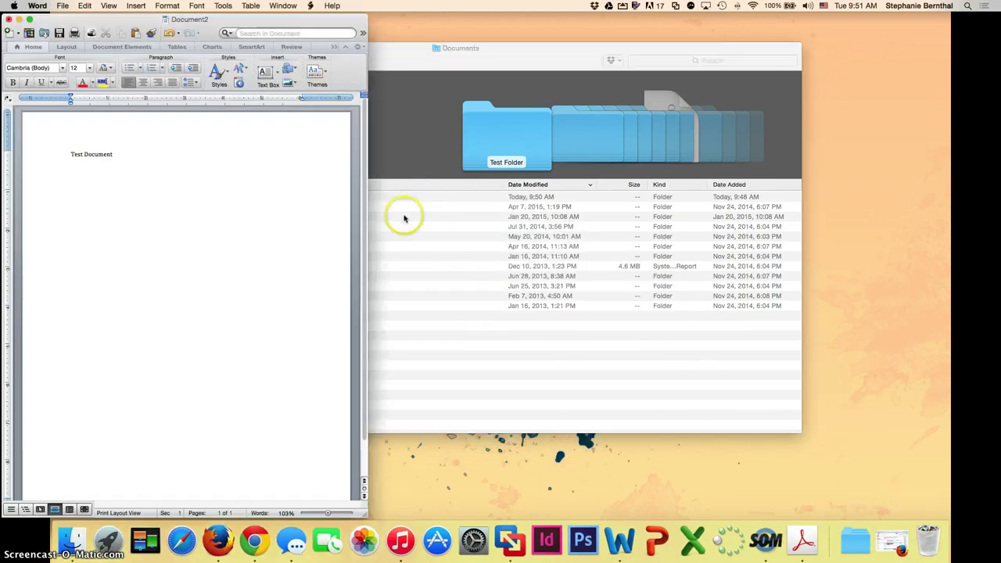
pyautogui.moveTo(208, 19); pyautogui.dragTo(531, 23)
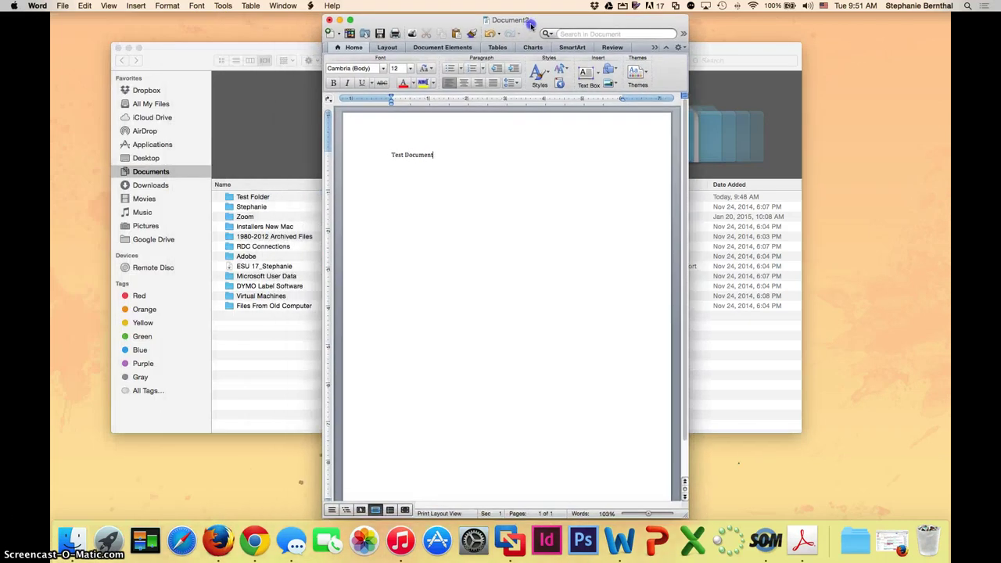
# Start saving the Word document as a new file, expand the save location browser, and choose Test Folder in Documents as the destination
pyautogui.click(63, 6)
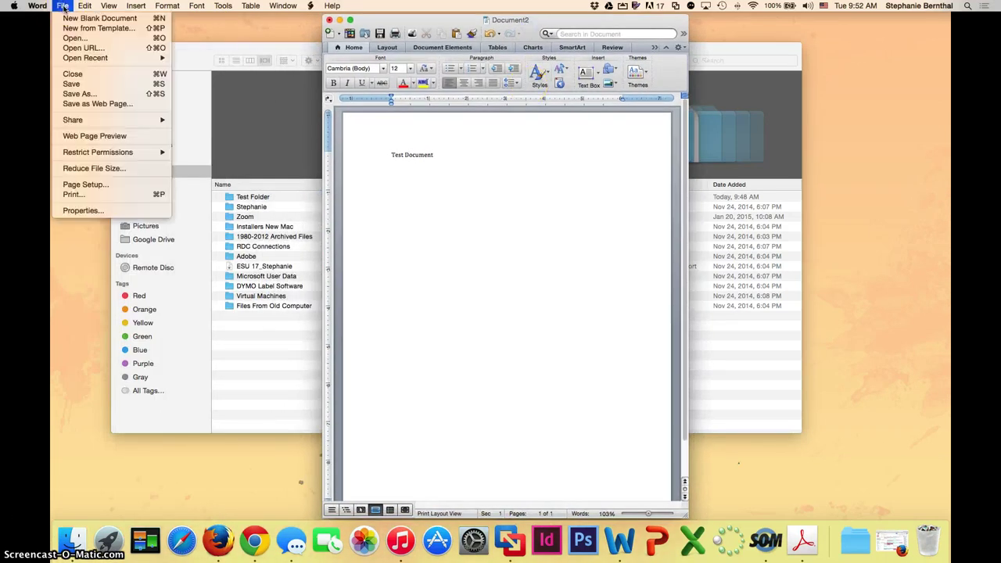
pyautogui.click(78, 93)
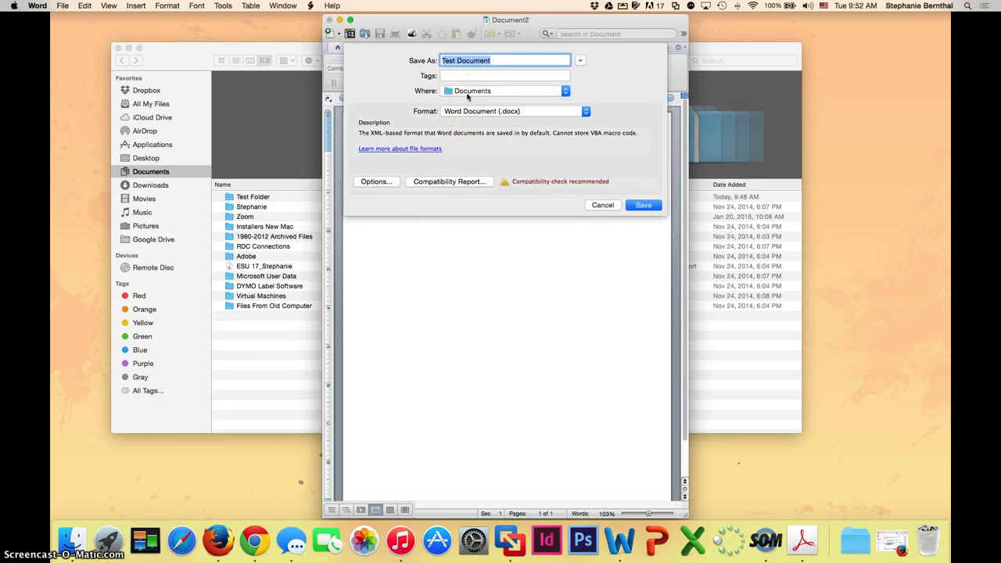
pyautogui.click(263, 197)
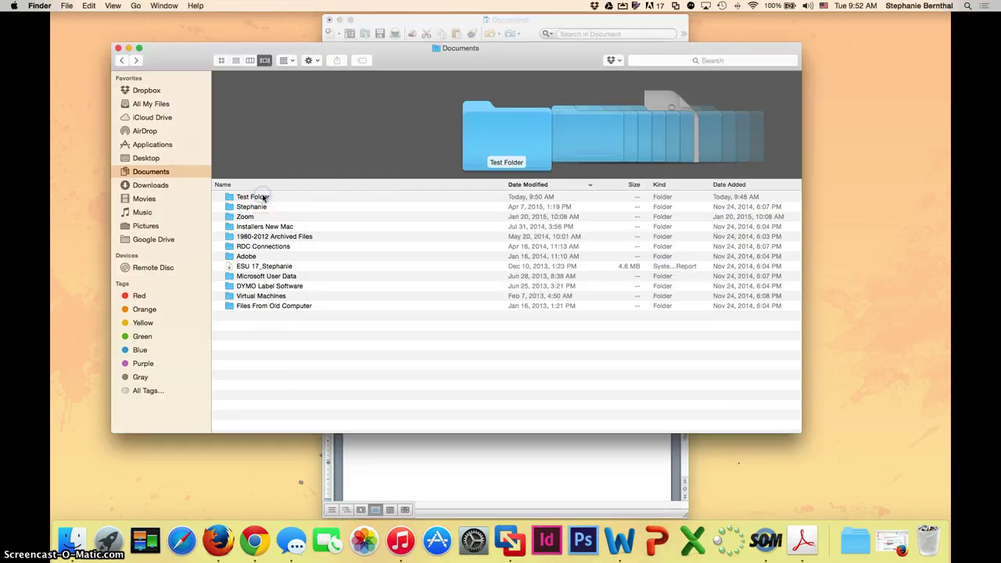
pyautogui.click(462, 20)
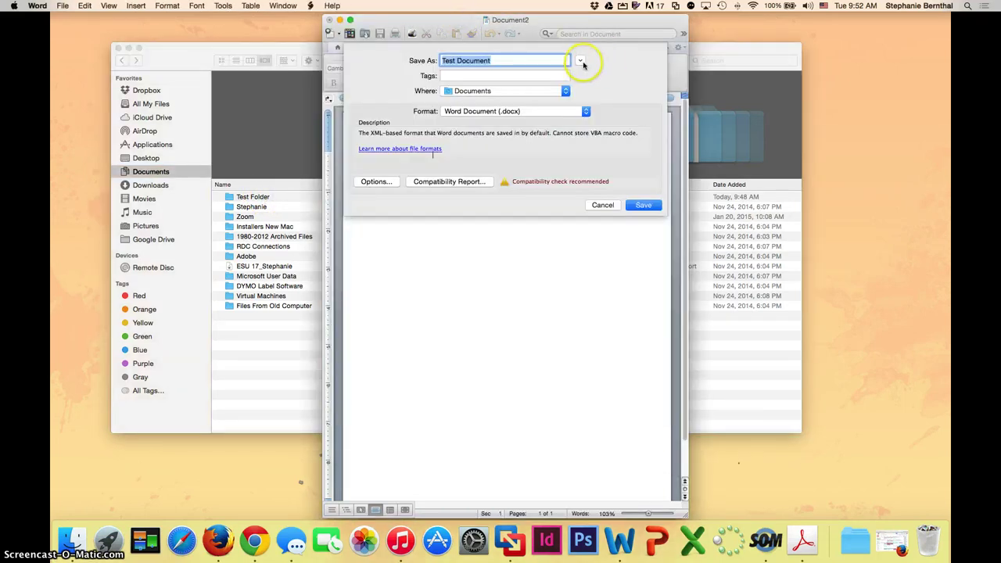
pyautogui.click(580, 61)
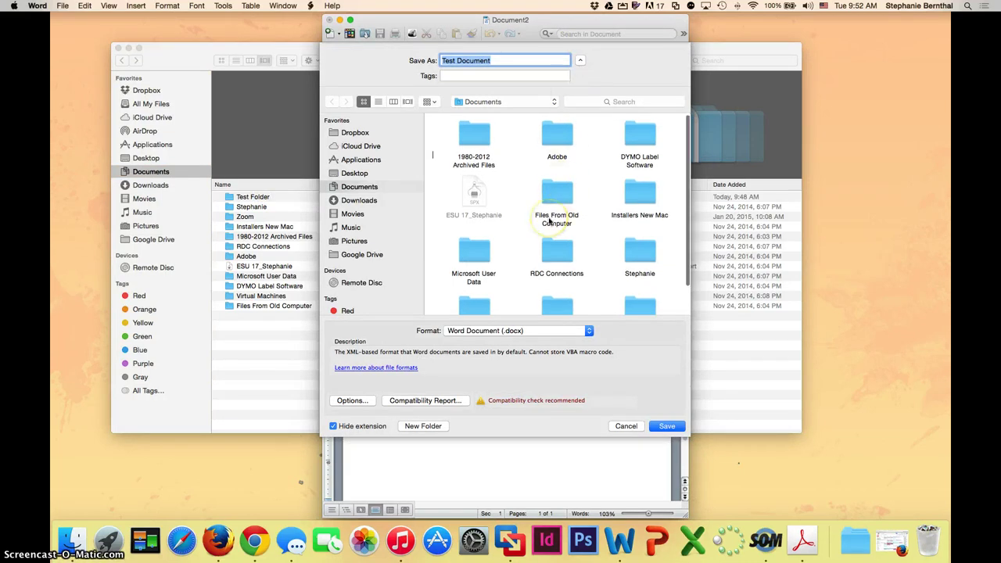
pyautogui.scroll(-2, 550, 222)
pyautogui.scroll(-1, 550, 222)
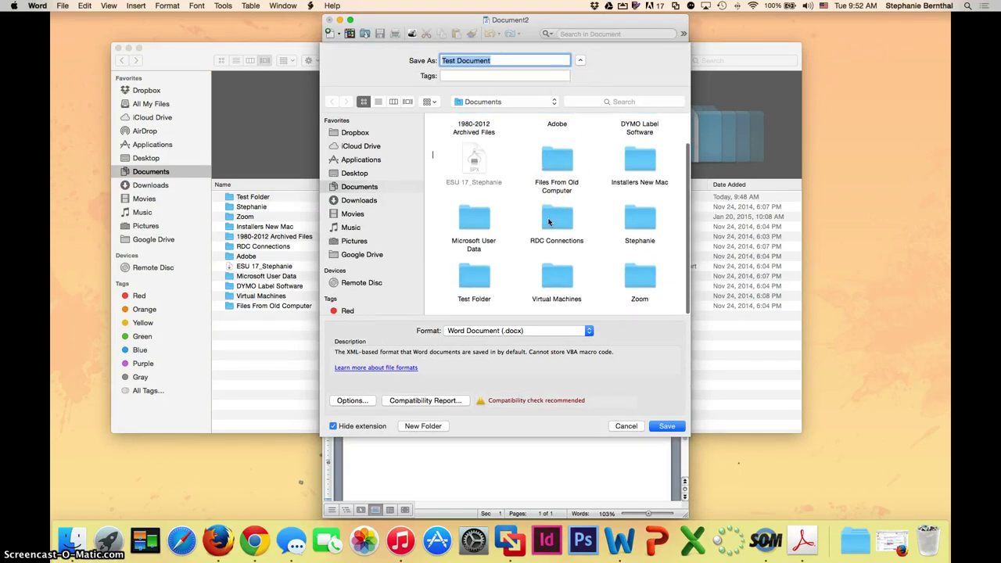
pyautogui.click(478, 280)
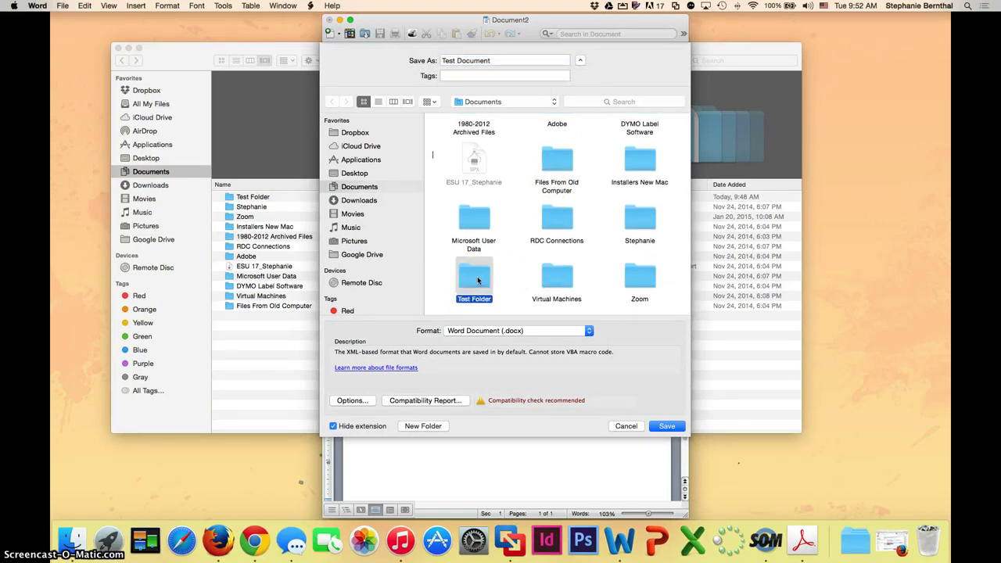
pyautogui.doubleClick(477, 276)
# Name the file with the owner's first name in possessive form followed by "Document", and save it in Word Document (.docx) format
pyautogui.moveTo(502, 60); pyautogui.dragTo(434, 60)
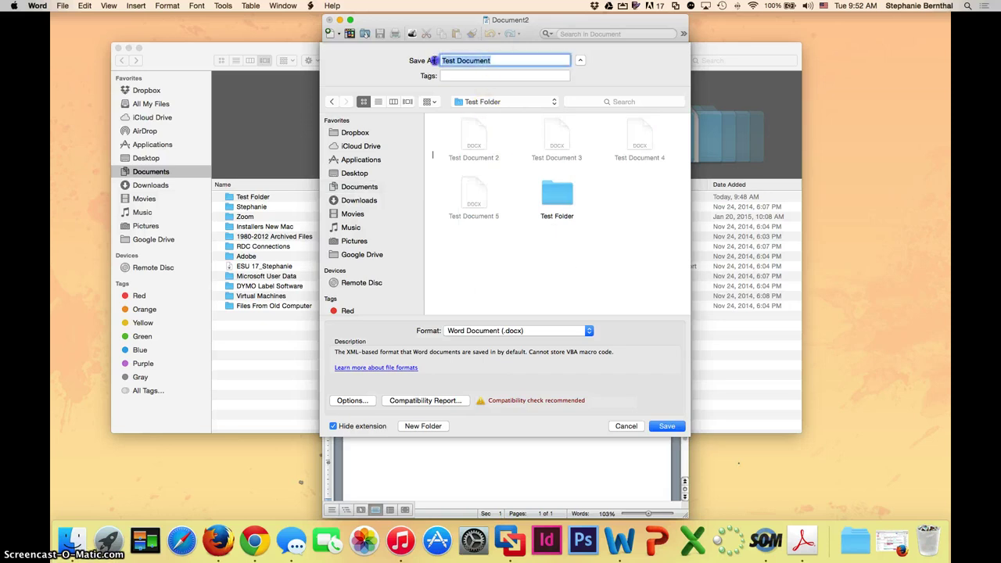
pyautogui.write("Stephanie's")
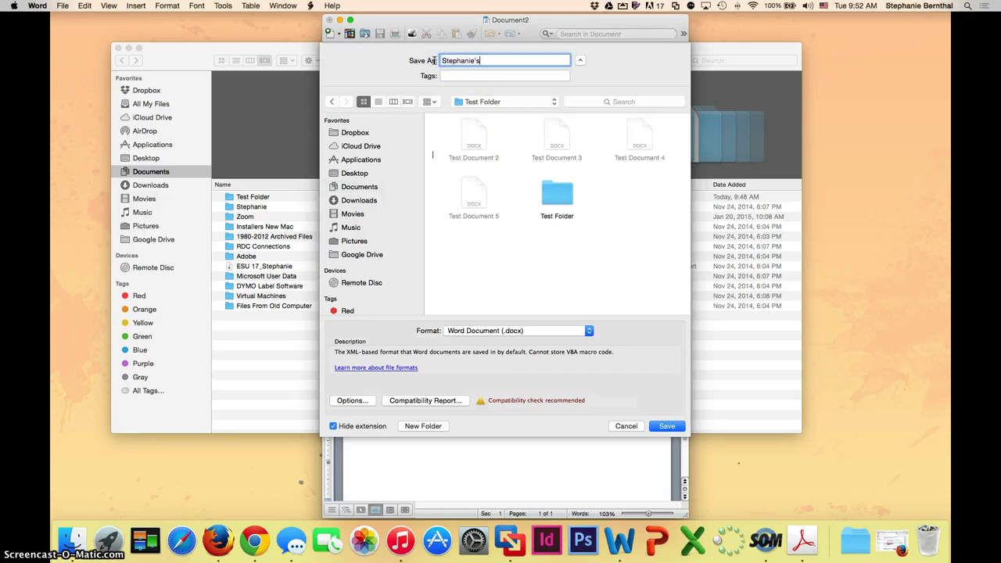
pyautogui.write(' Document')
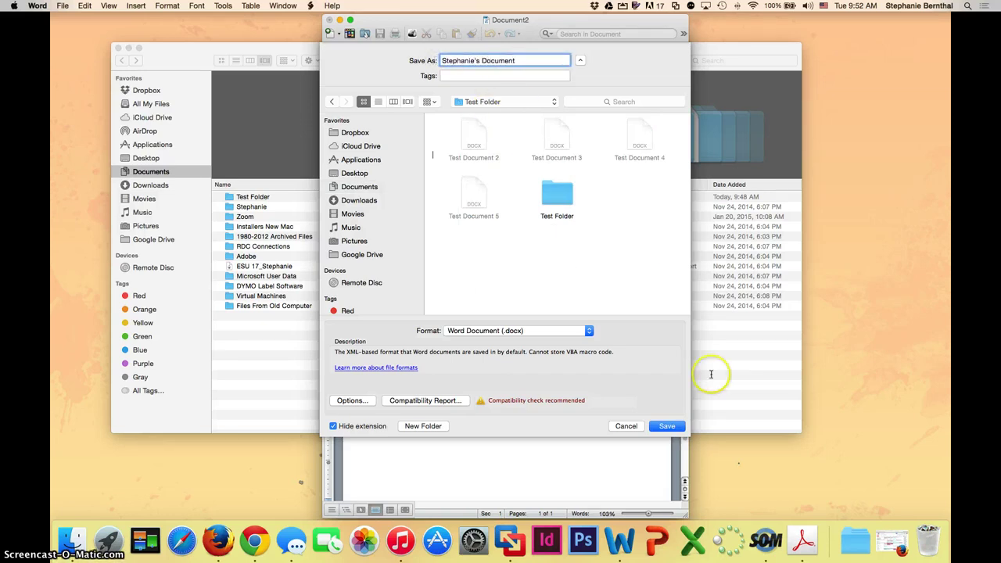
pyautogui.click(667, 426)
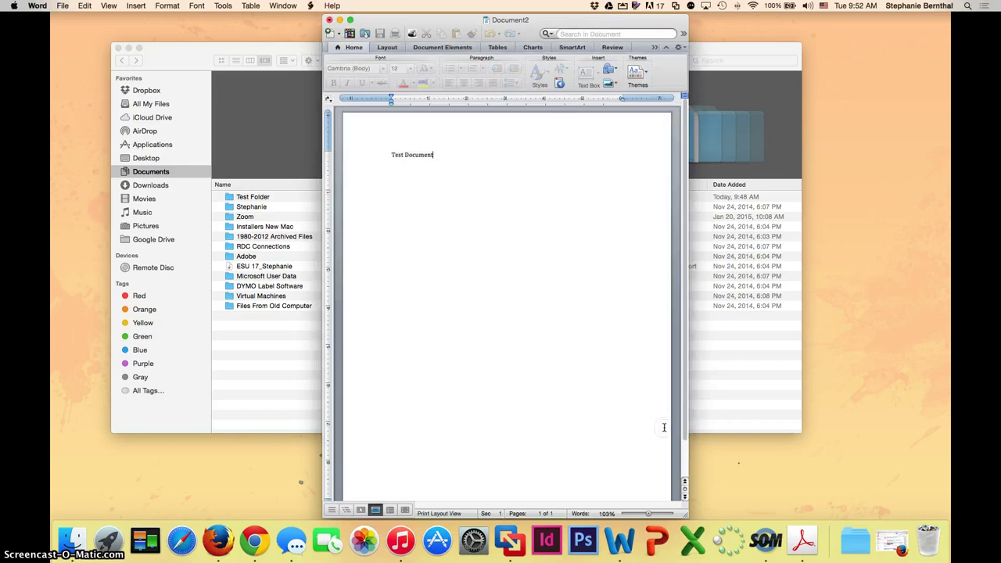
# Close the Word document, and open Test Folder in Documents in Finder to check for the newly saved file
pyautogui.click(328, 20)
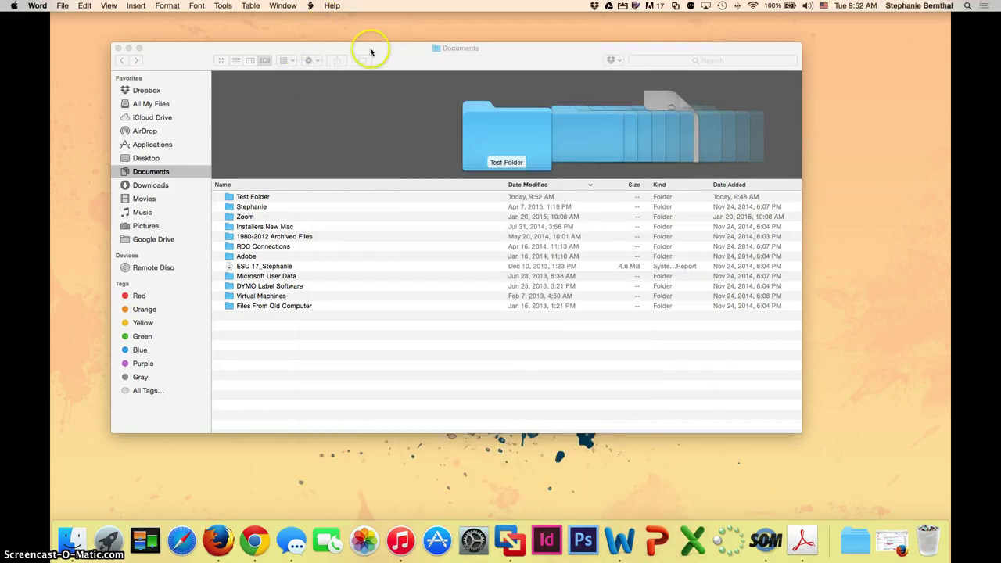
pyautogui.moveTo(369, 47); pyautogui.dragTo(427, 49)
pyautogui.doubleClick(301, 197)
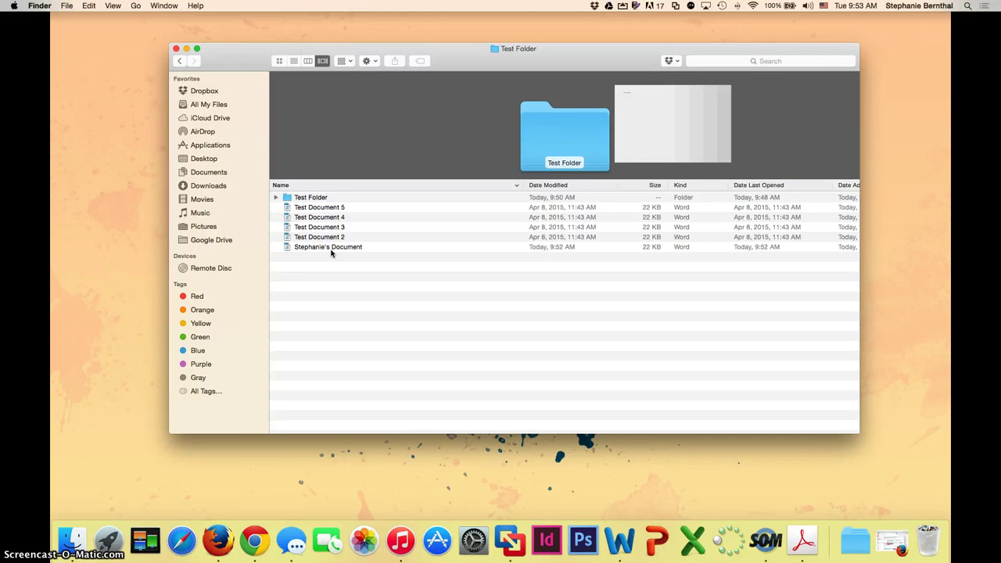
pyautogui.click(333, 257)
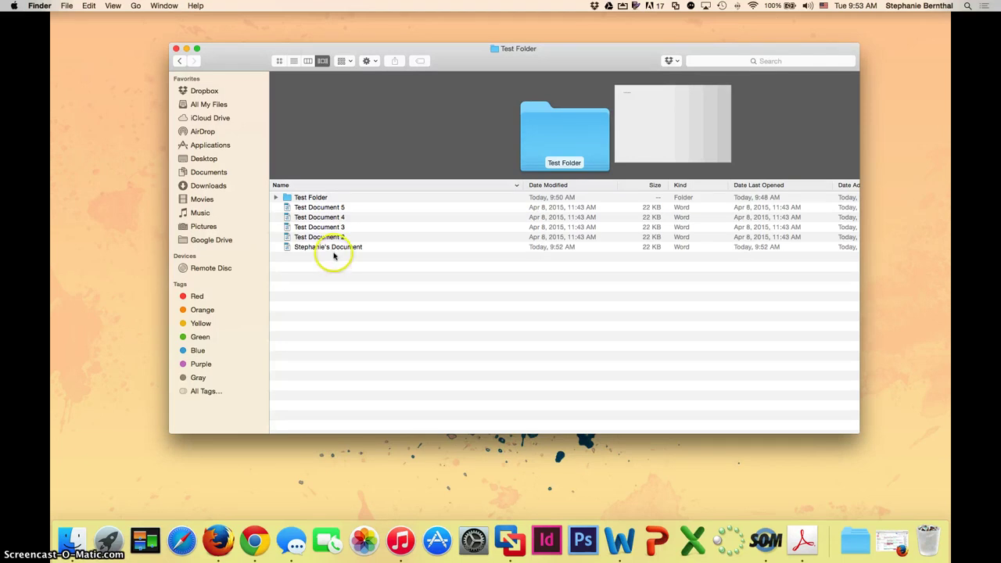